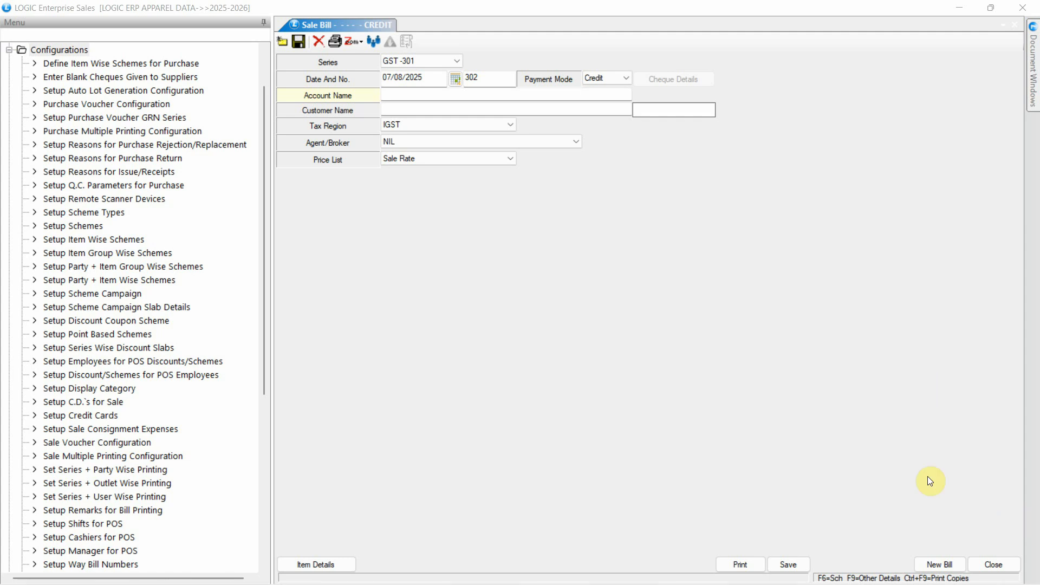
Step: In the sale voucher configuration for GST, set Freight Calculation to Tpt/Delv Dest Settings and save it
left_click(144, 452)
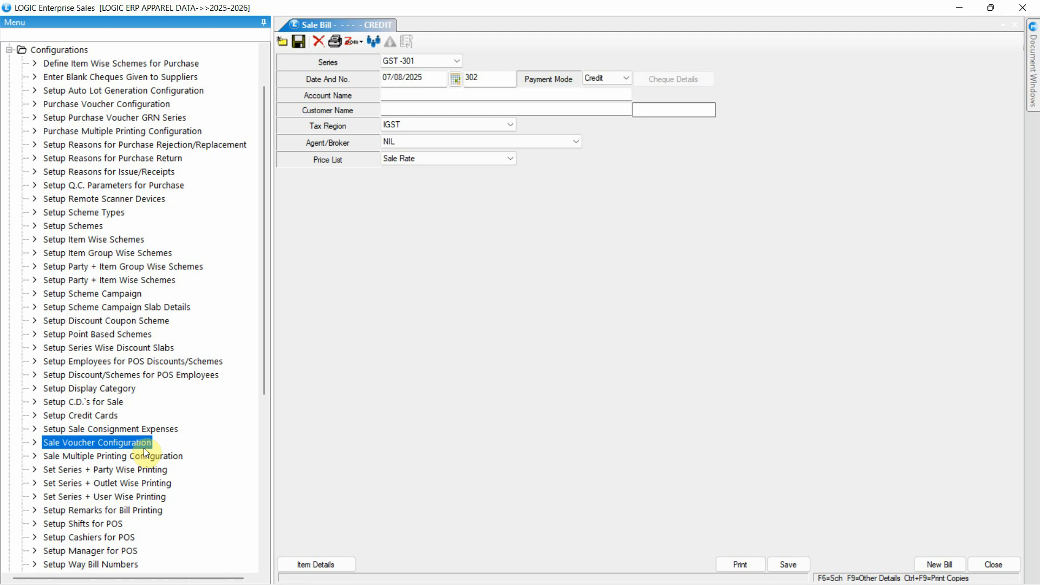
left_click(453, 47)
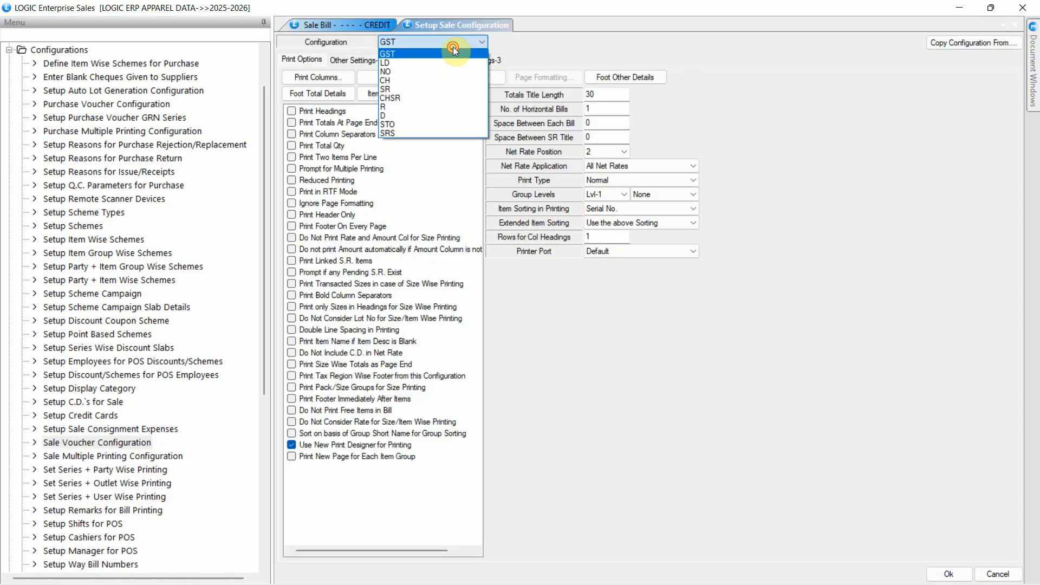
left_click(453, 47)
left_click(475, 59)
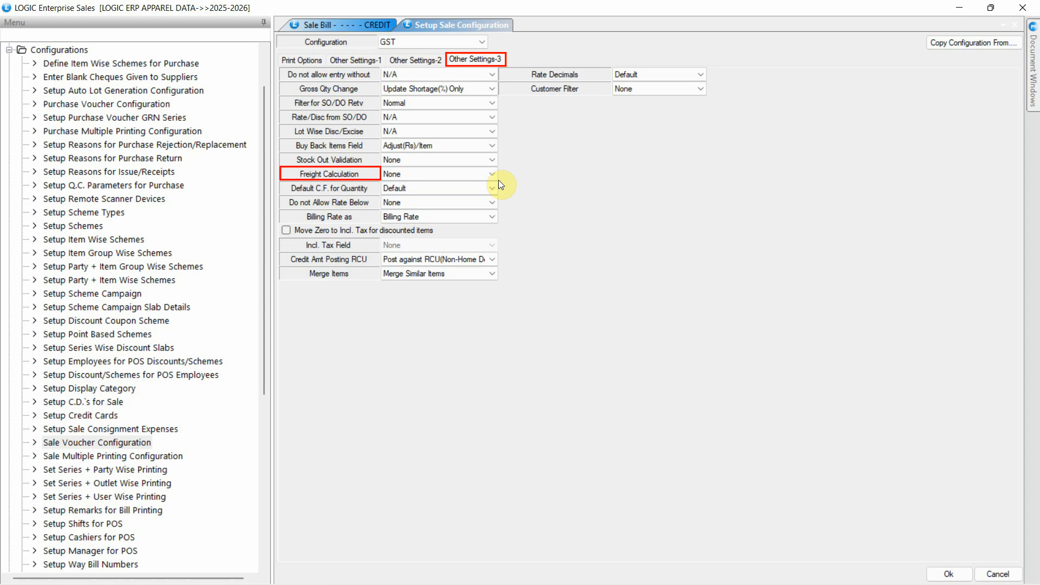
left_click(496, 176)
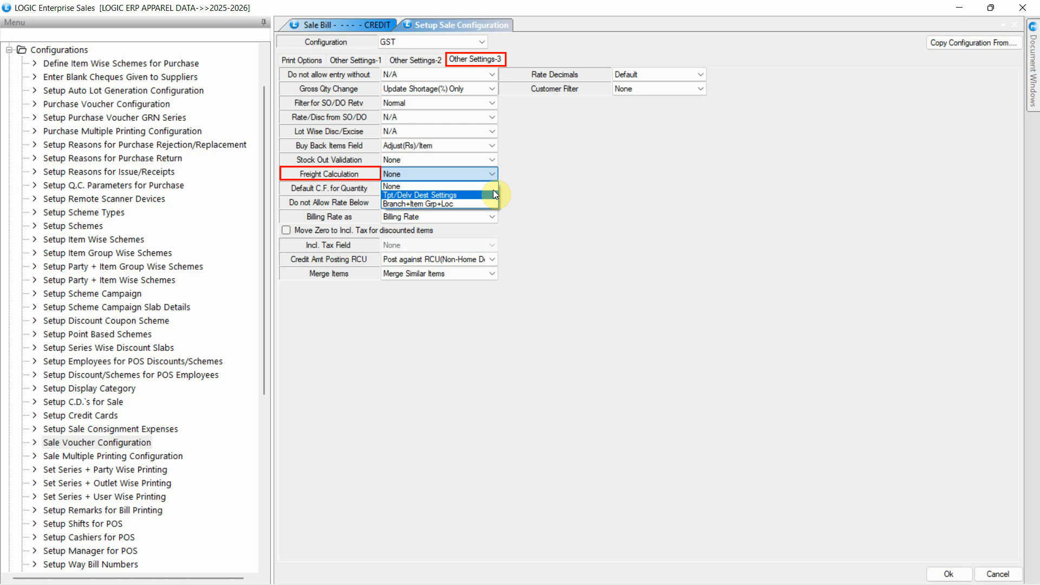
left_click(494, 194)
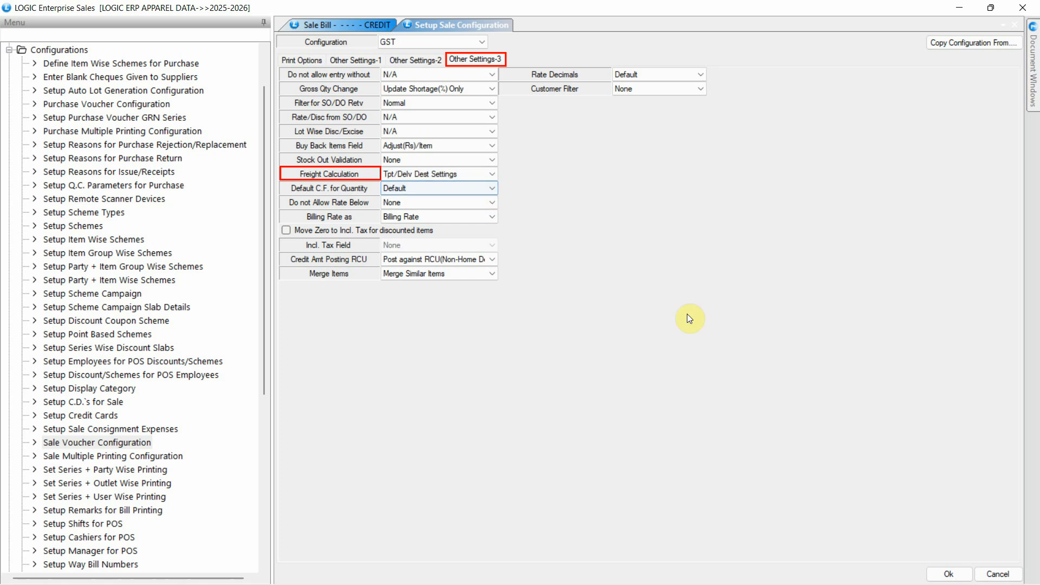
left_click(948, 572)
left_click(510, 347)
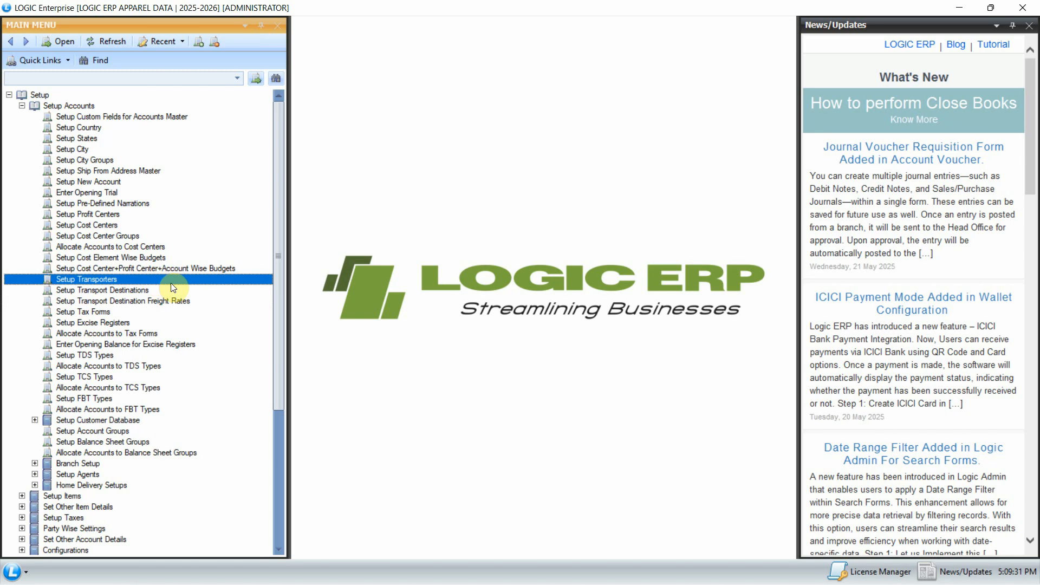
Step: Load the transport destination freight rates for the transporter DTDC
double_click(172, 279)
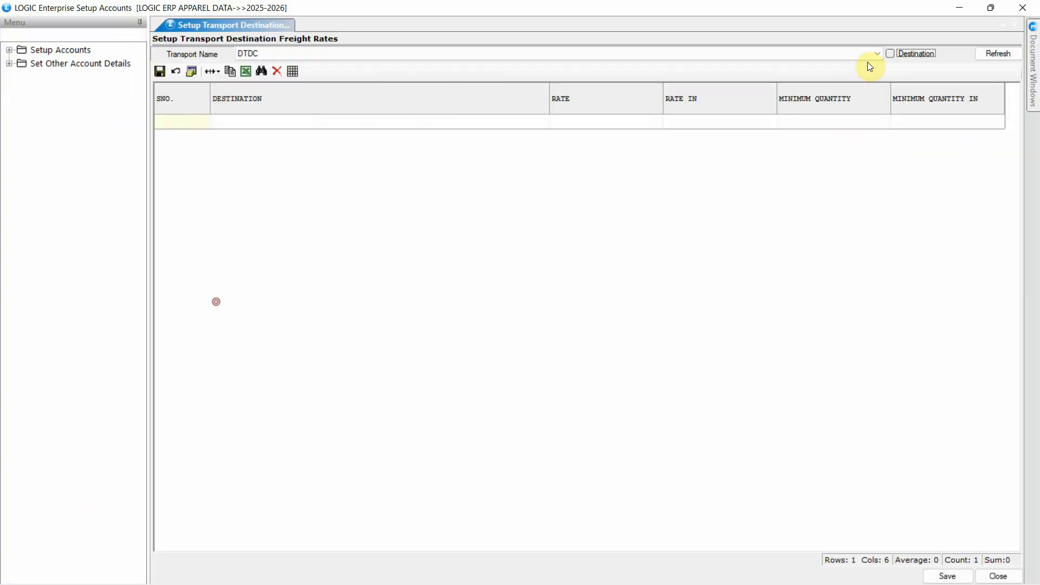
left_click(875, 54)
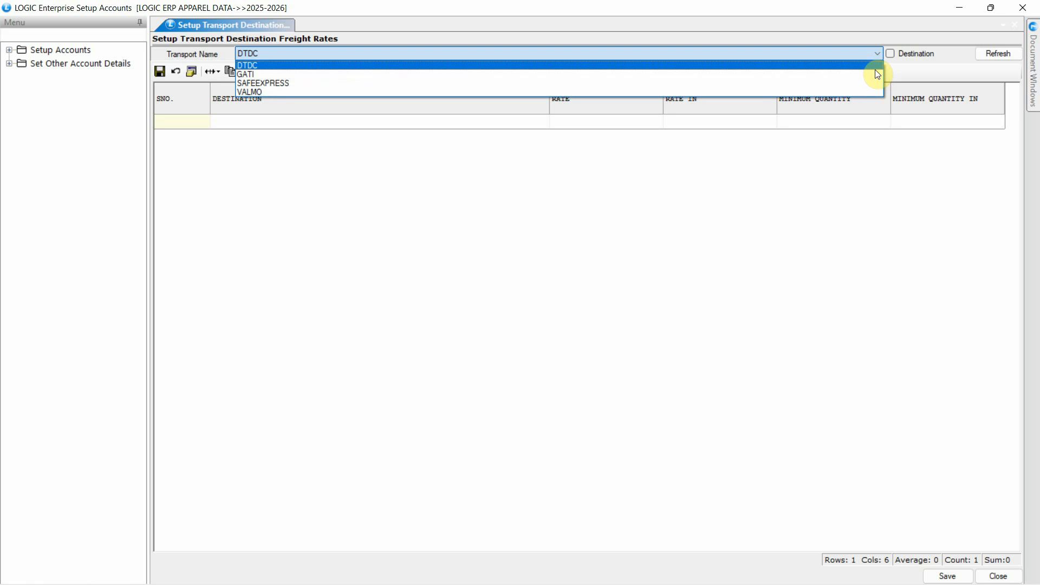
left_click(876, 65)
left_click(1000, 53)
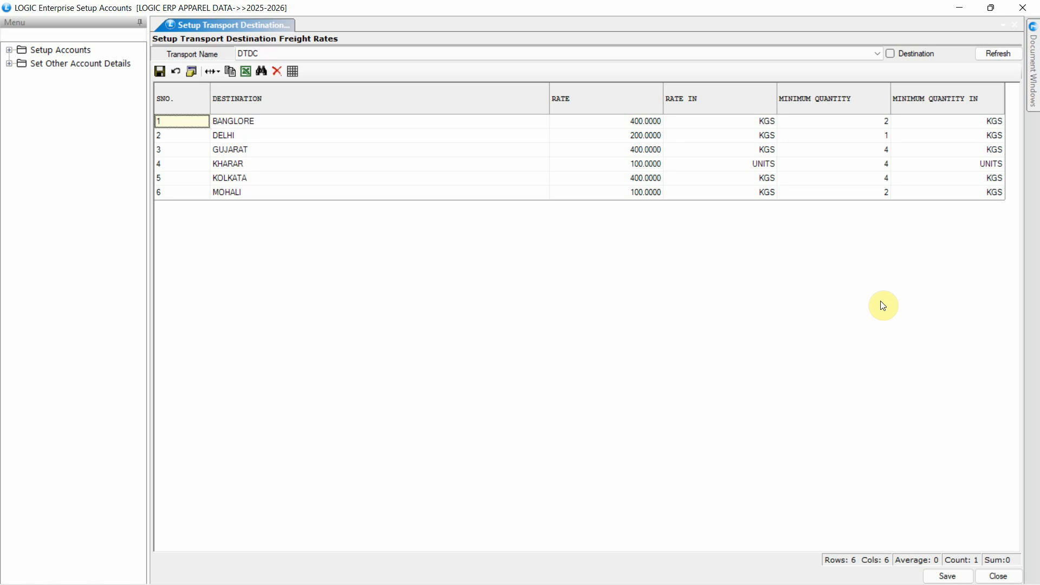
Step: Choose KGS as the rate unit for the DELHI destination and go through its minimum quantity and quantity unit
left_click(640, 136)
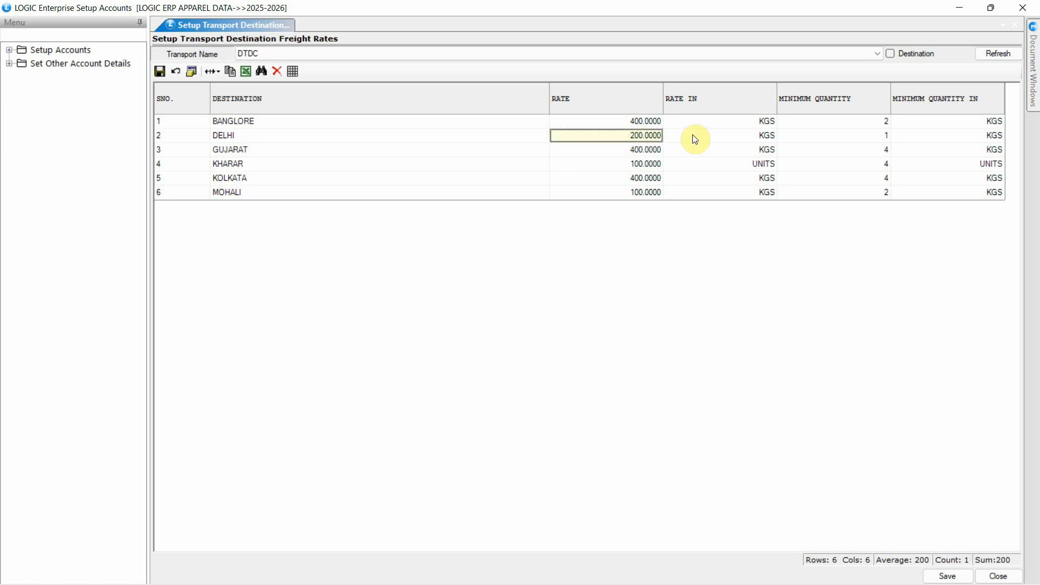
left_click(750, 135)
left_click(772, 135)
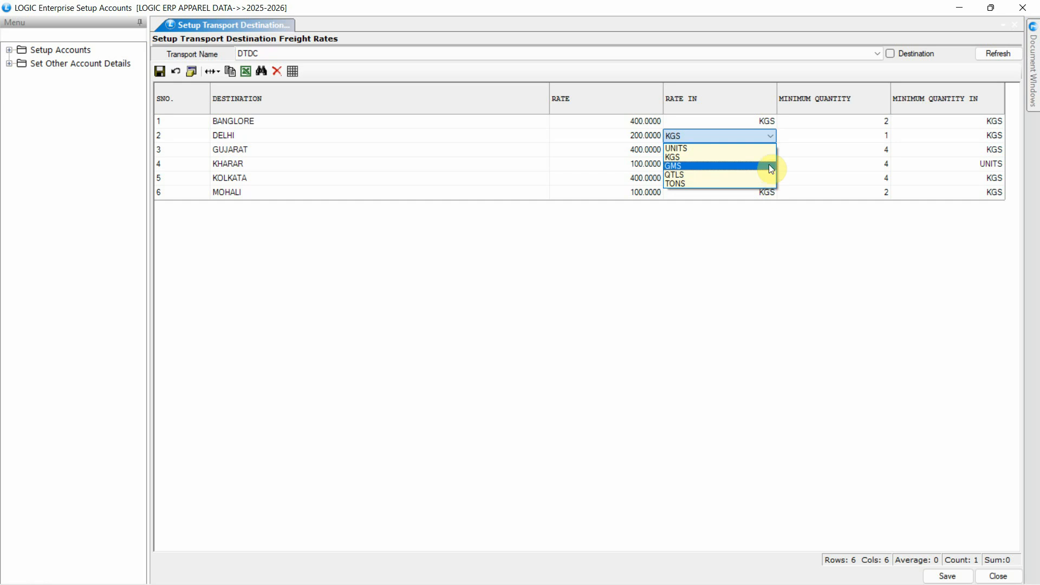
left_click(766, 158)
left_click(813, 135)
left_click(960, 140)
left_click(959, 138)
left_click(962, 165)
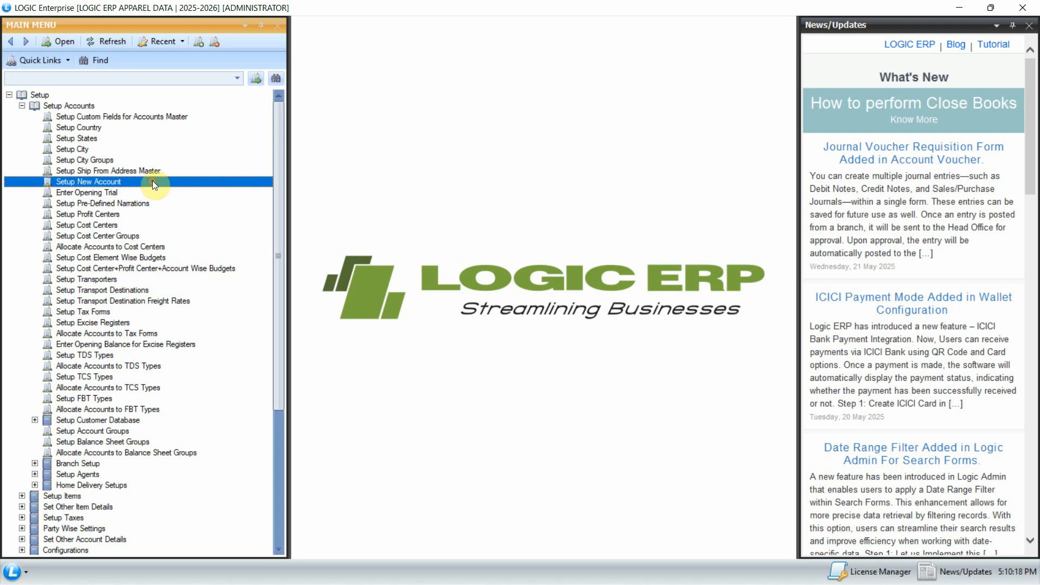
Step: Open the other details of the LOGIC ERP. customer account and check its transport line, destination and final destination
double_click(152, 181)
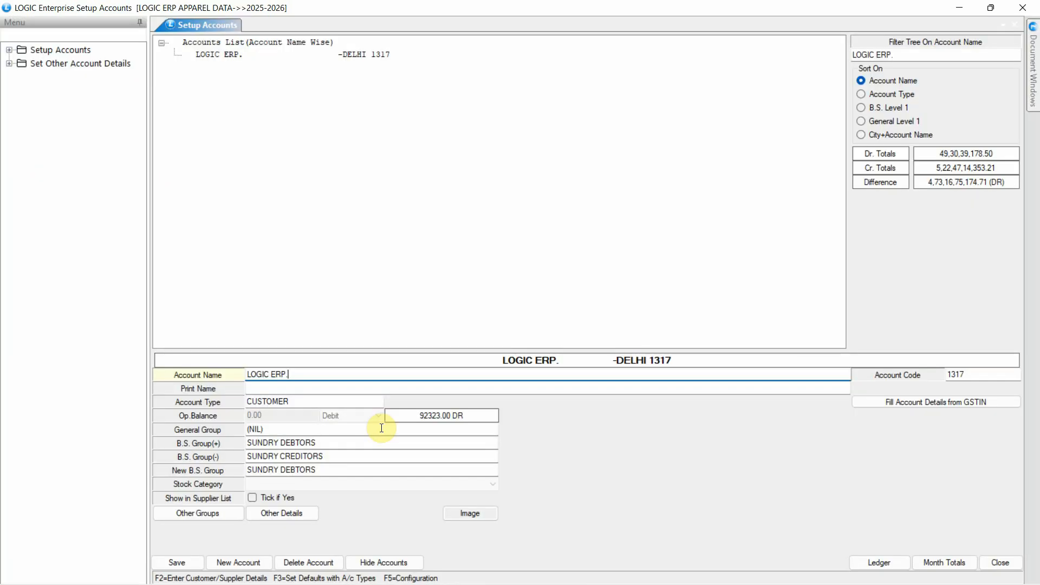
left_click(311, 513)
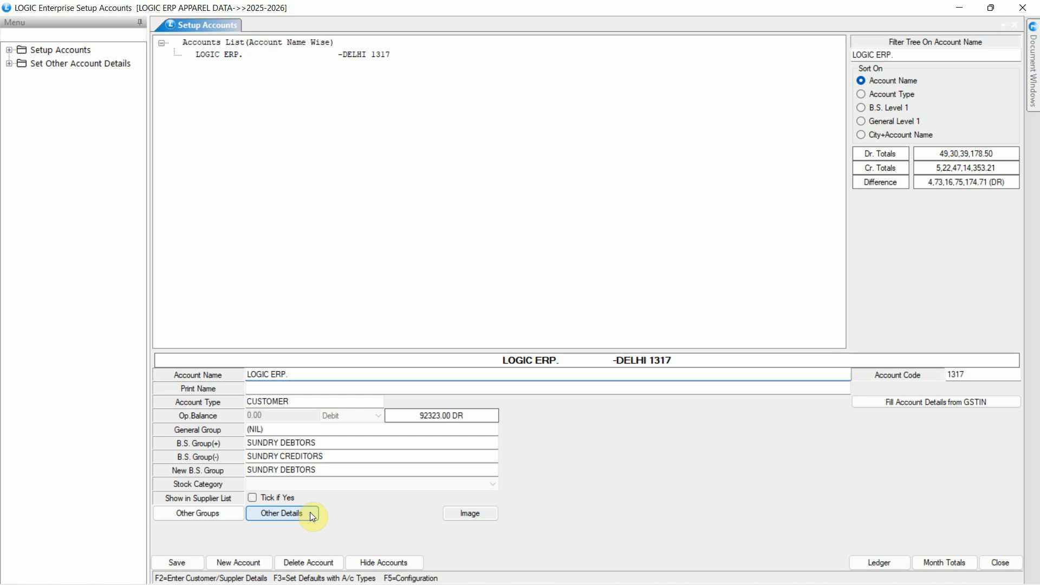
left_click(368, 130)
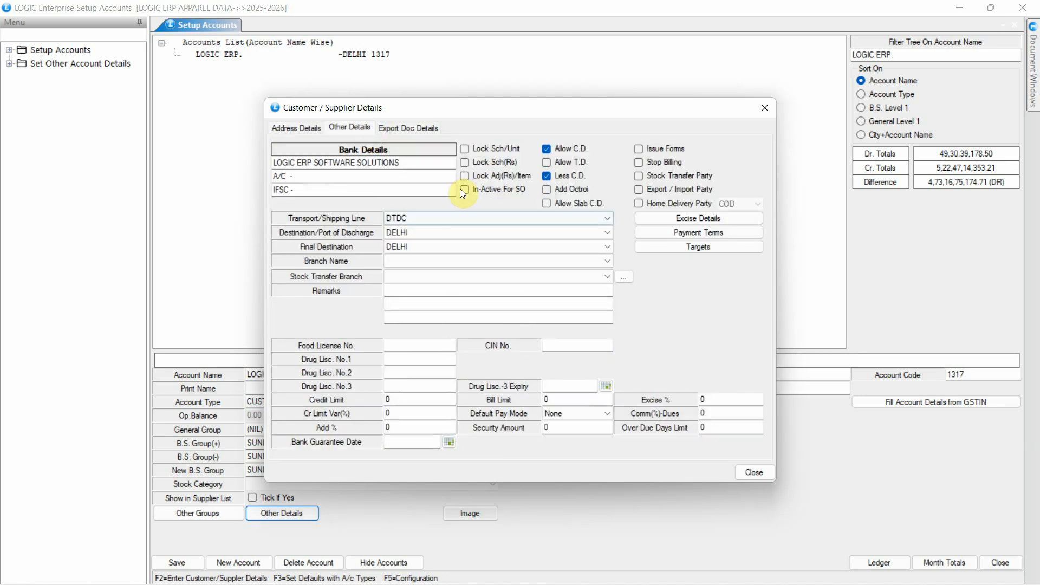
left_click(444, 219)
left_click(445, 218)
left_click(467, 233)
left_click(467, 232)
left_click(498, 248)
left_click(498, 248)
left_click(737, 291)
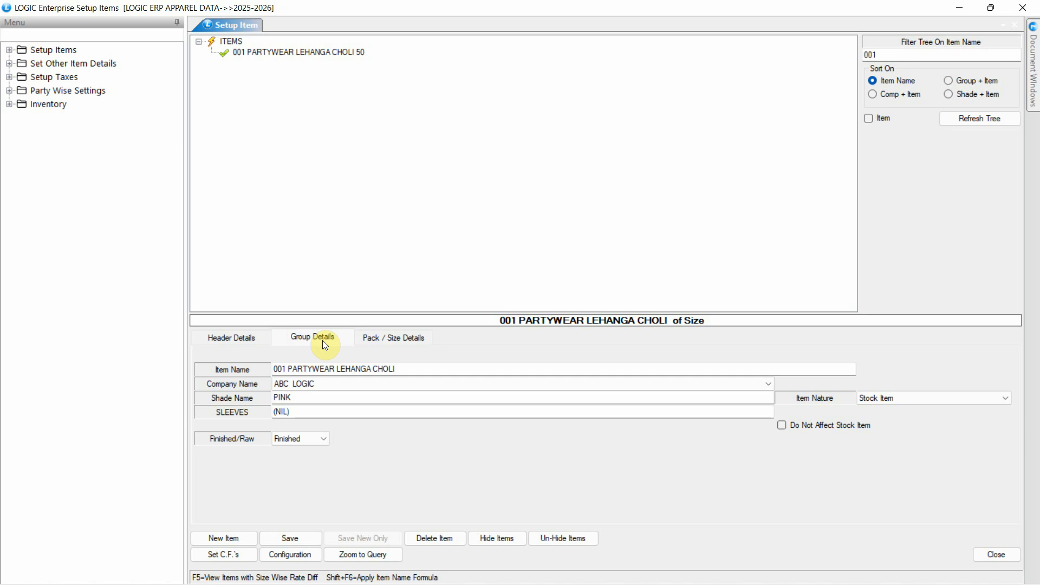
Step: Check the weight per unit and weight unit in the conversion factors of item 001 PARTYWEAR LEHANGA CHOLI
left_click(322, 340)
left_click(398, 339)
left_click(507, 370)
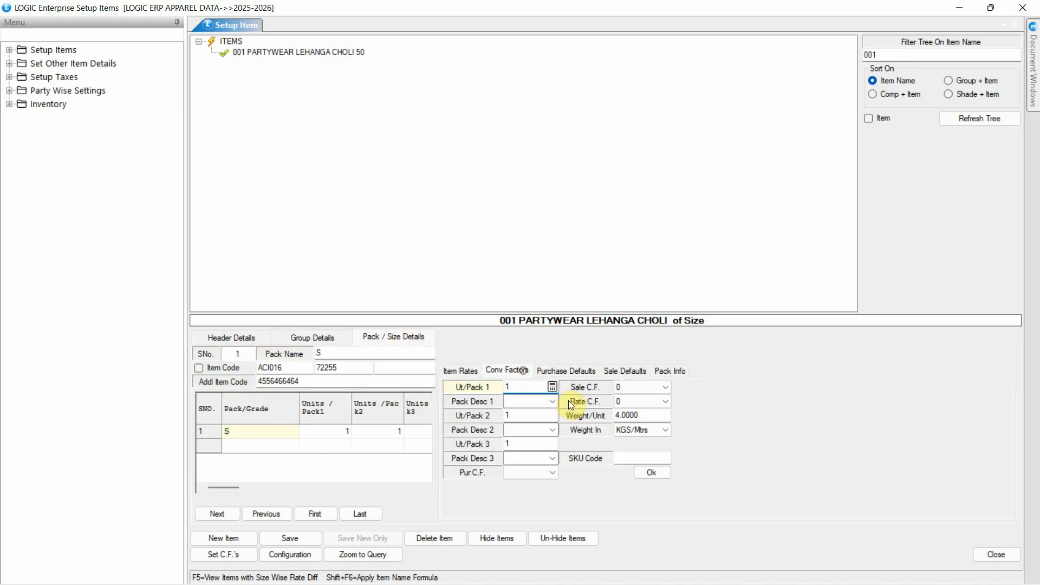
left_click(649, 416)
left_click(653, 430)
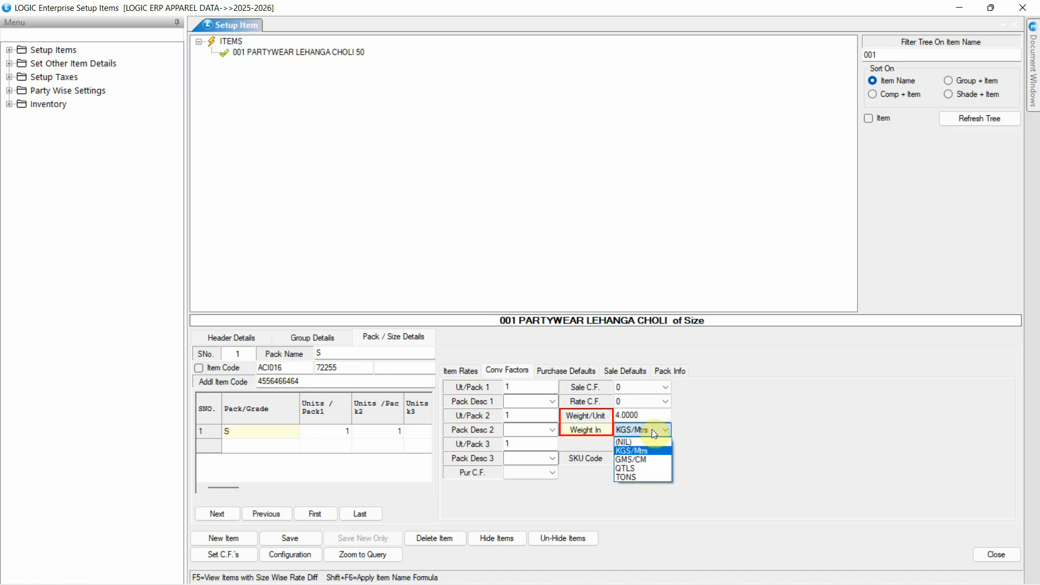
left_click(652, 430)
left_click(646, 413)
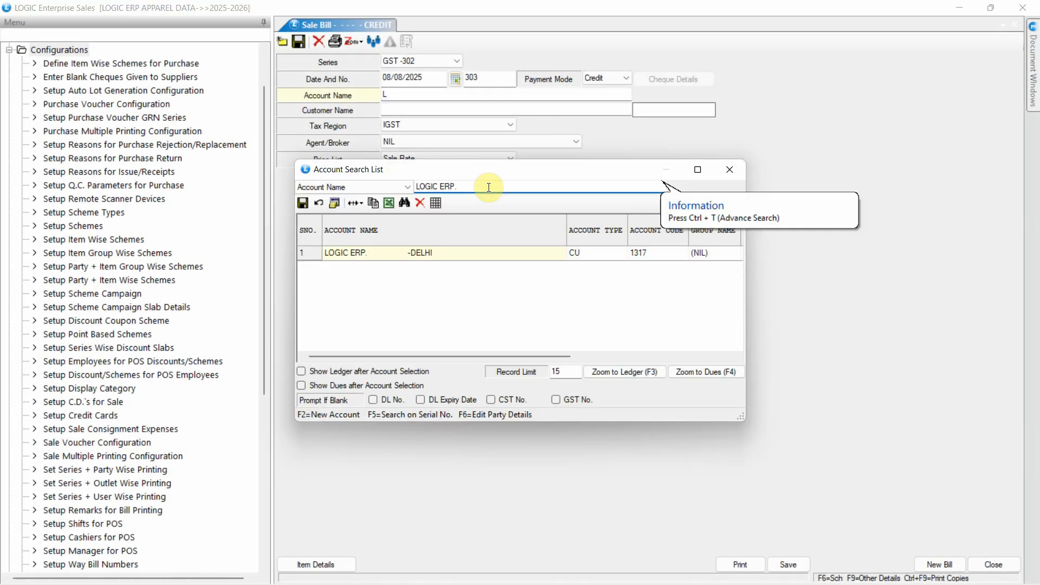
Step: Select the LOGIC ERP. account from Delhi for the new sale bill and proceed to its item details
key("Return")
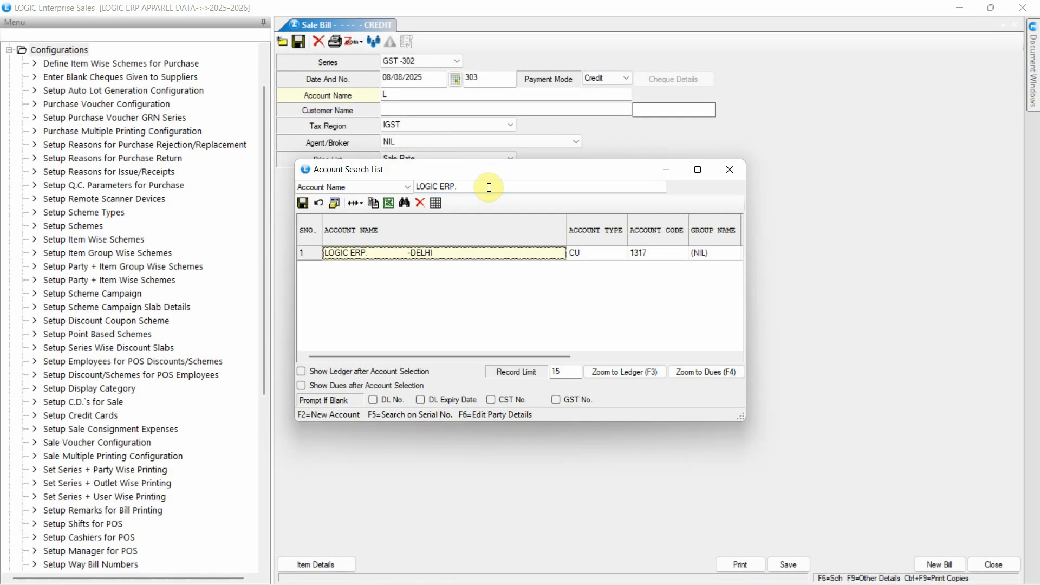
key("Return")
key("Return")
key("Return")
key("Return")
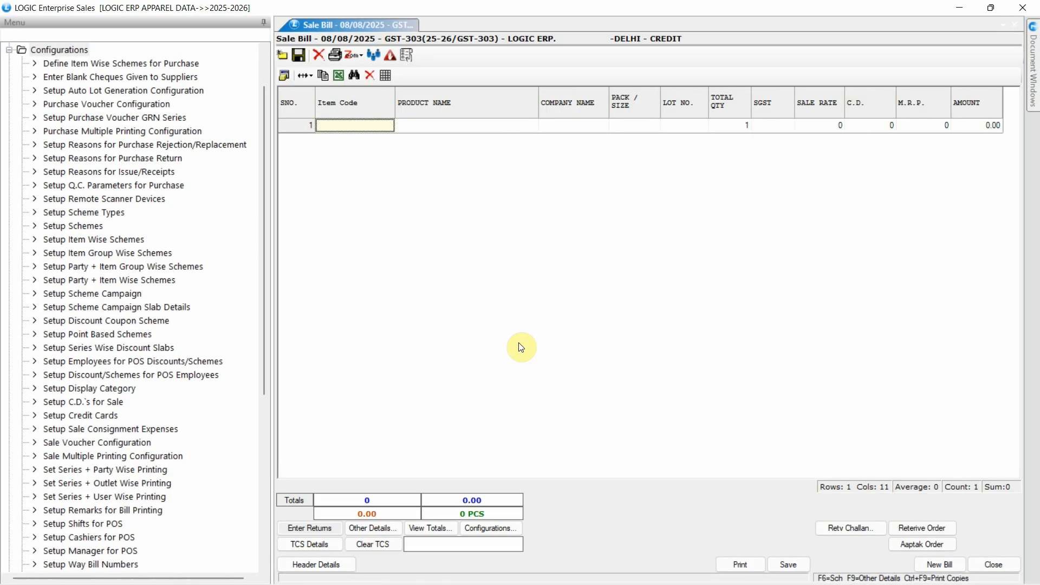
Step: Add the WEIGHT and WEIGHT IN columns to the sale bill's item grid and save the column settings
left_click(284, 75)
left_click(56, 428)
left_click(30, 427)
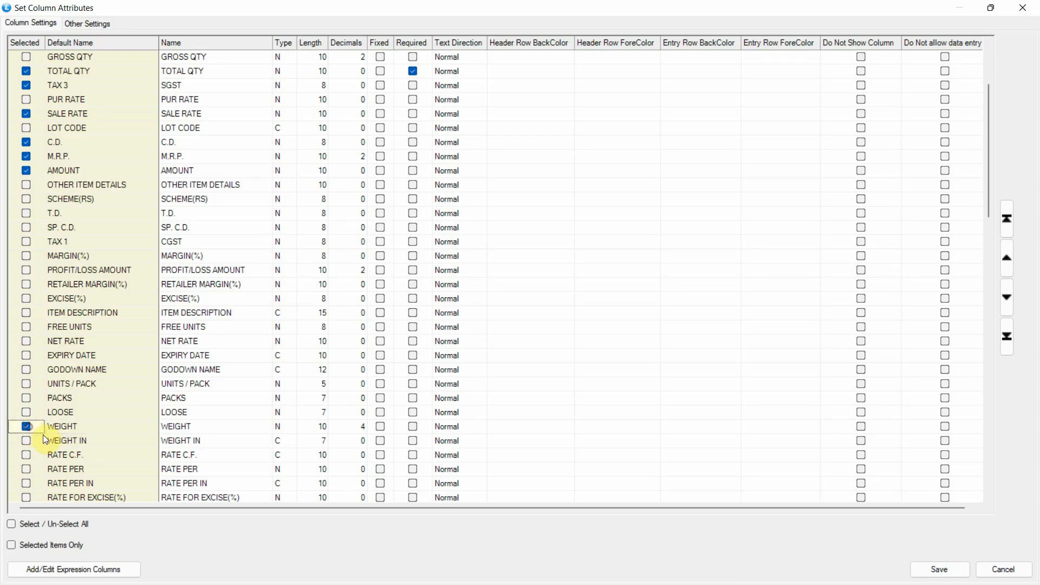
left_click(27, 440)
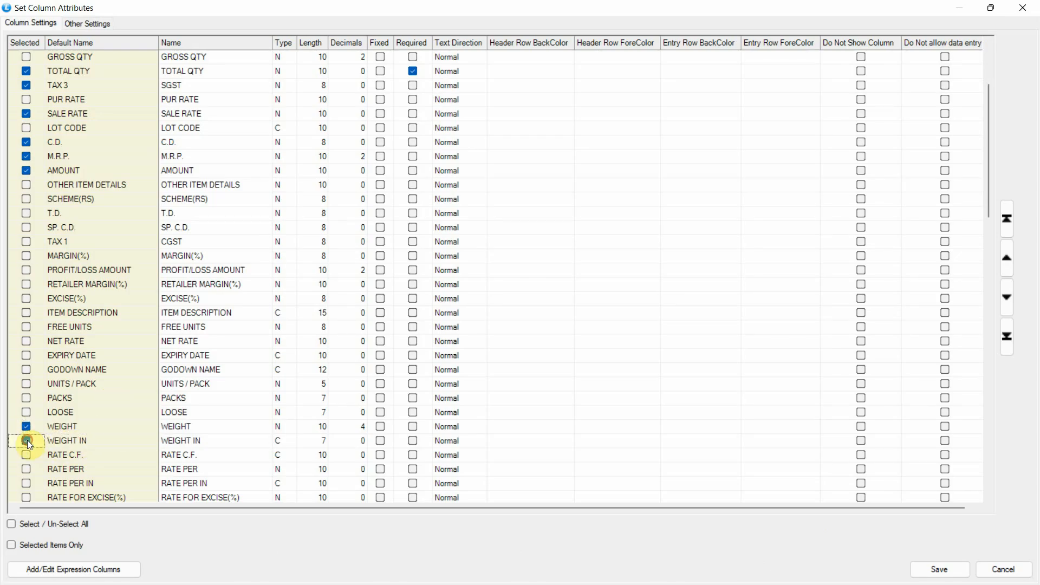
left_click(59, 444)
left_click(918, 567)
left_click(525, 343)
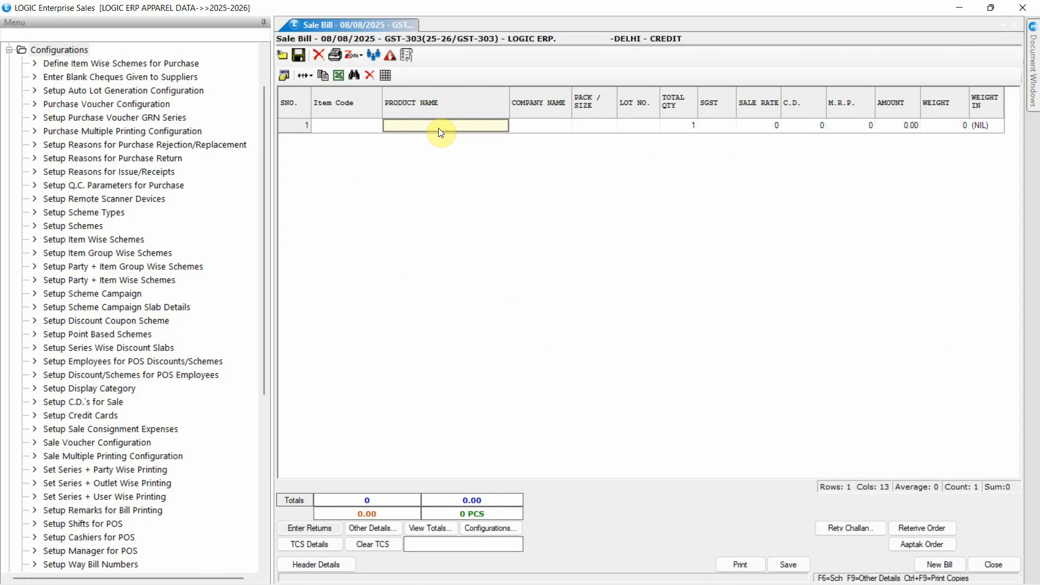
Step: Add item 001 PARTYWEAR LEHANGA CHOLI to the bill and check the freight in the bill's other details
type("001")
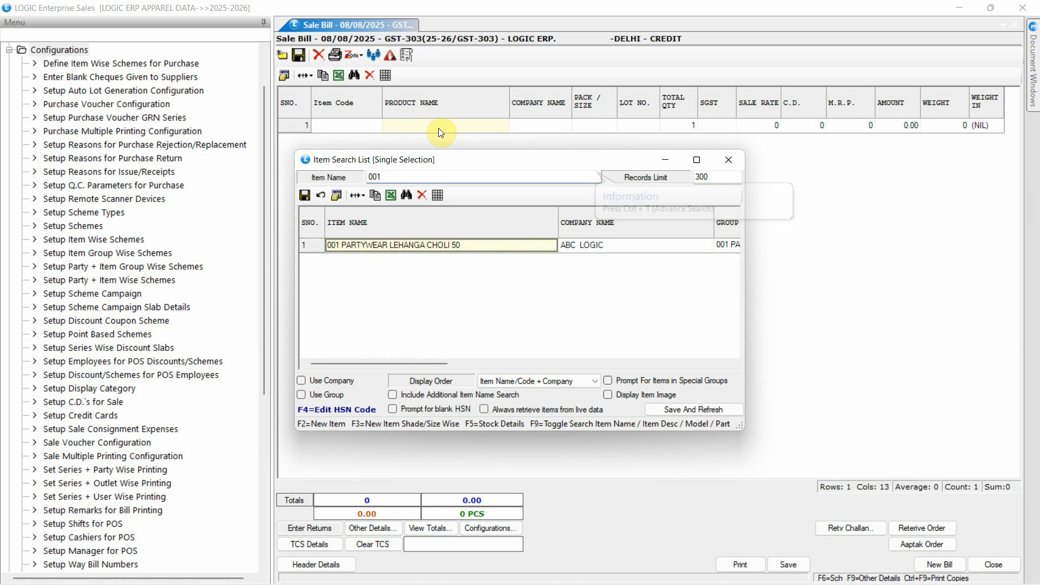
key("Return")
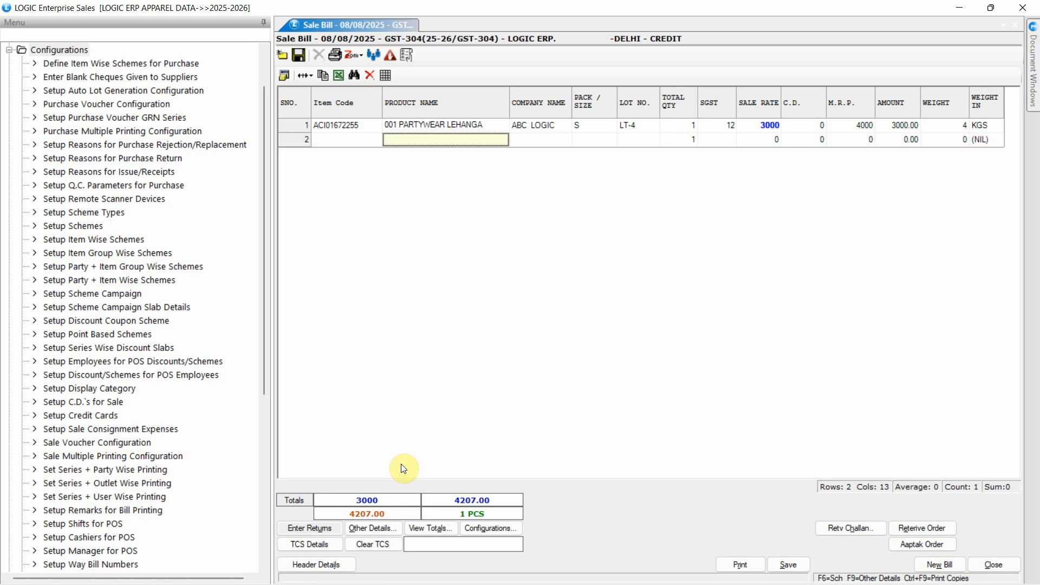
left_click(390, 527)
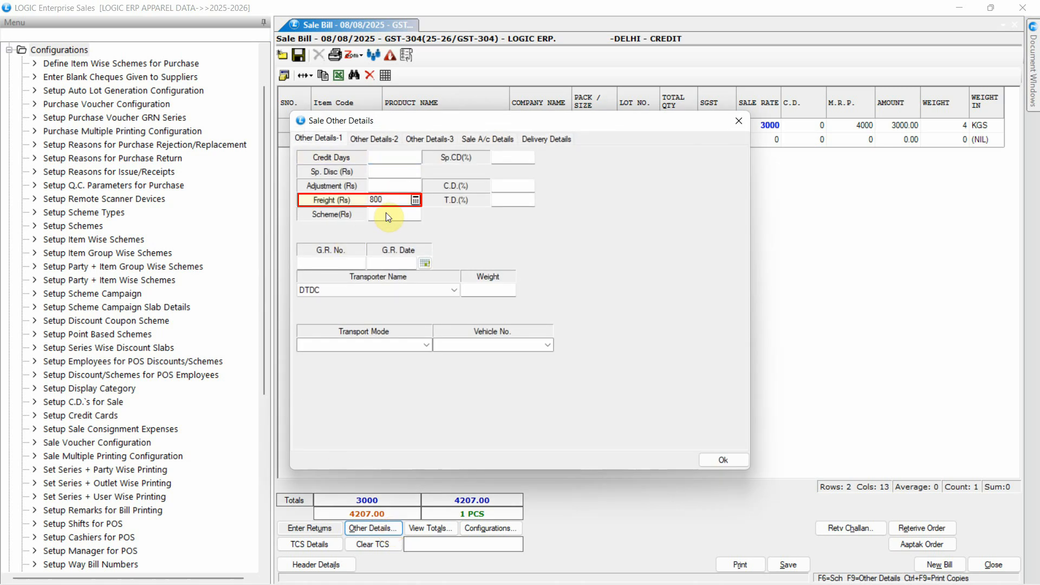
left_click(725, 461)
Step: Set the item's total quantity to 2 and check the recalculated freight in the bill's other details
left_click(689, 126)
type("2")
key("Return")
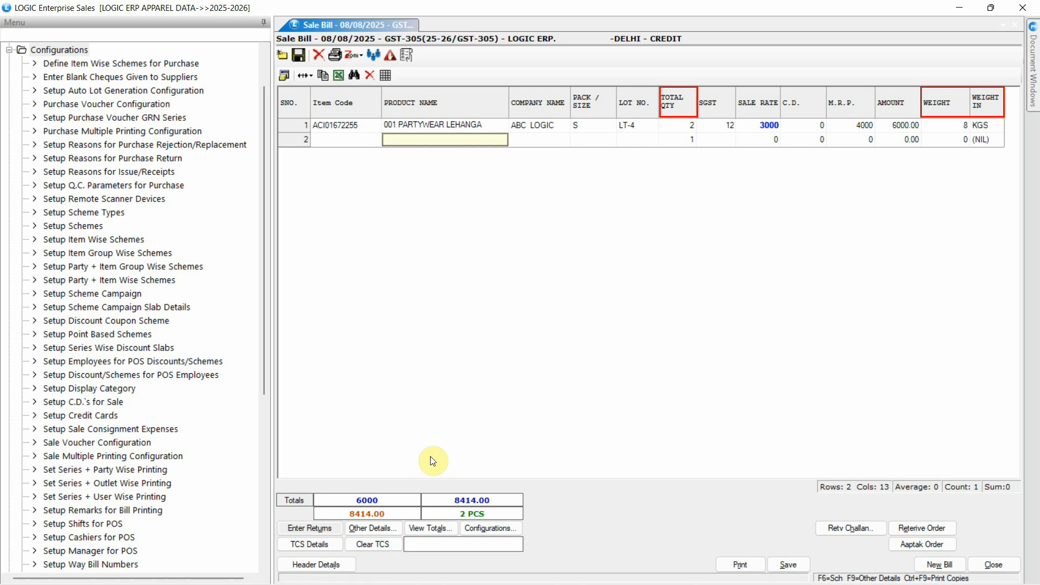
left_click(392, 529)
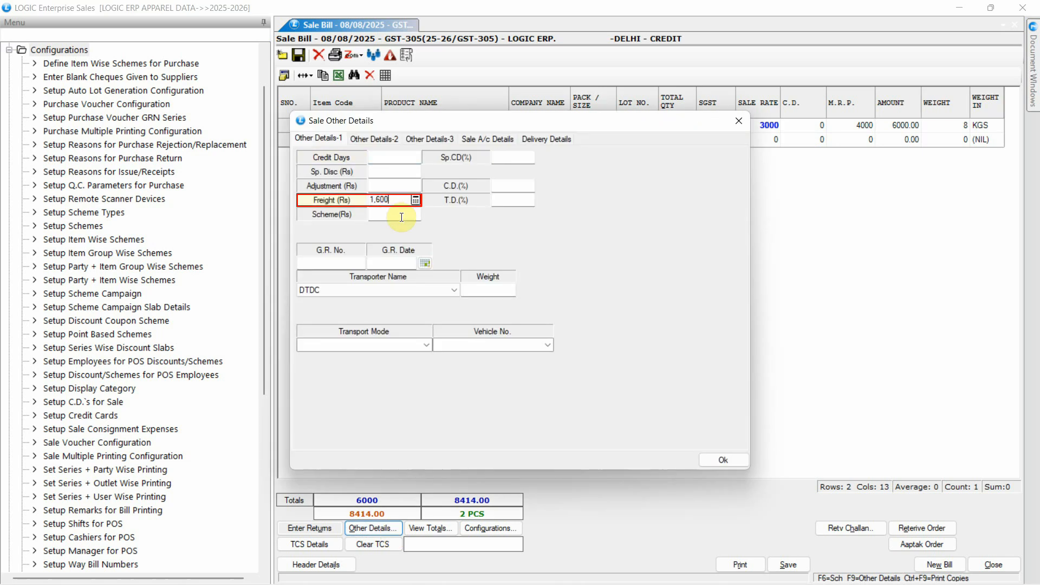
left_click(740, 461)
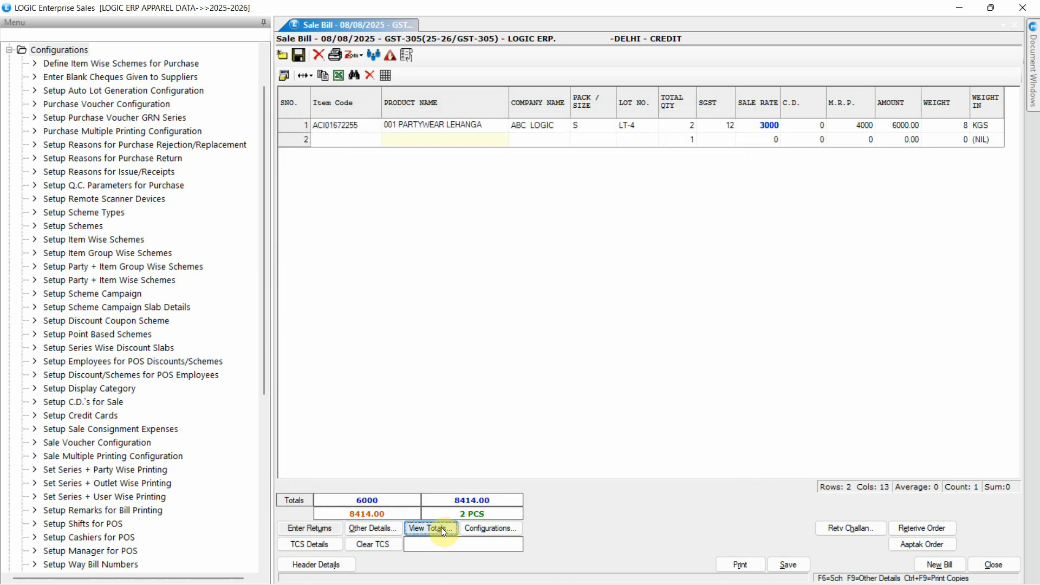
Step: View the sale bill's totals and examine the freight entry
left_click(441, 528)
left_click(480, 206)
left_click(553, 203)
left_click(675, 448)
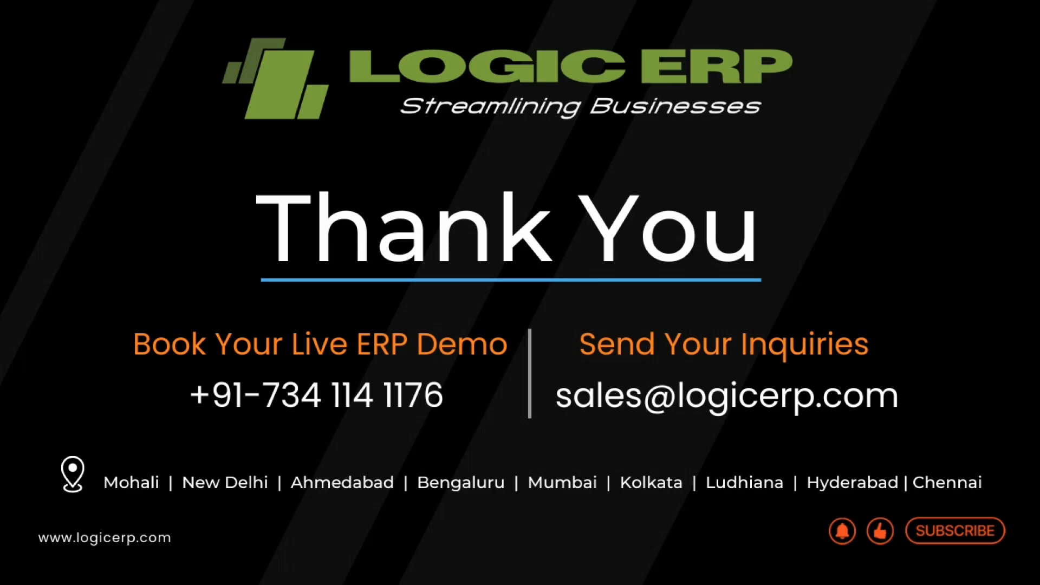